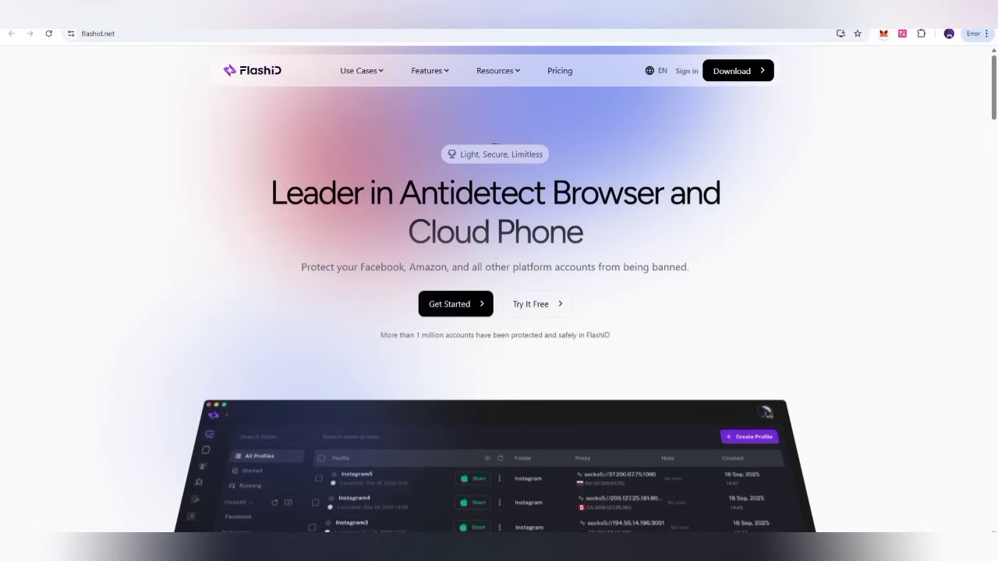
- Scroll the flashid.net homepage past the app preview to the Before and After Using FlashID comparison
{"action": "scroll", "coordinate": [498, 312], "scroll_direction": "down", "scroll_amount": 4}
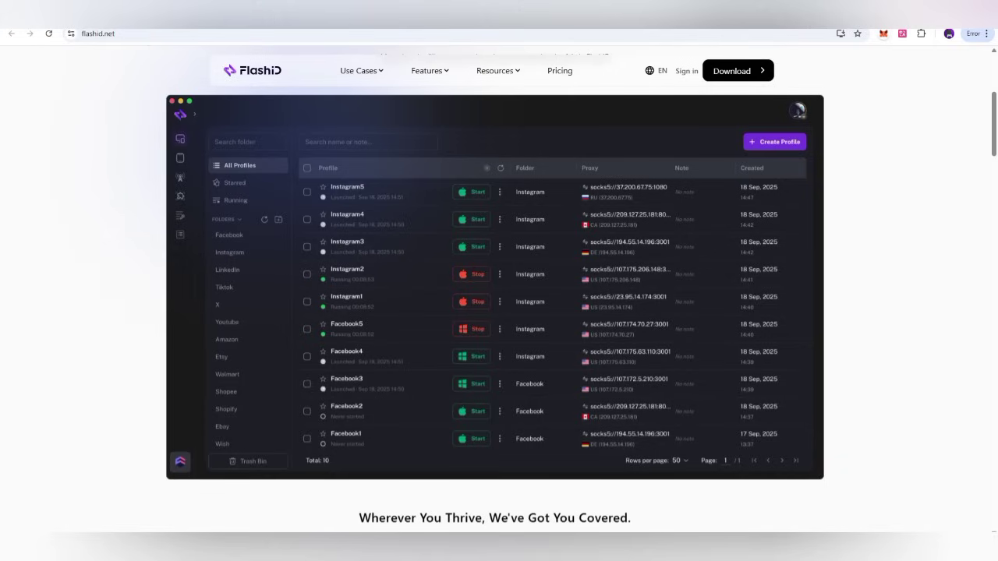
{"action": "scroll", "coordinate": [499, 312], "scroll_direction": "down", "scroll_amount": 6}
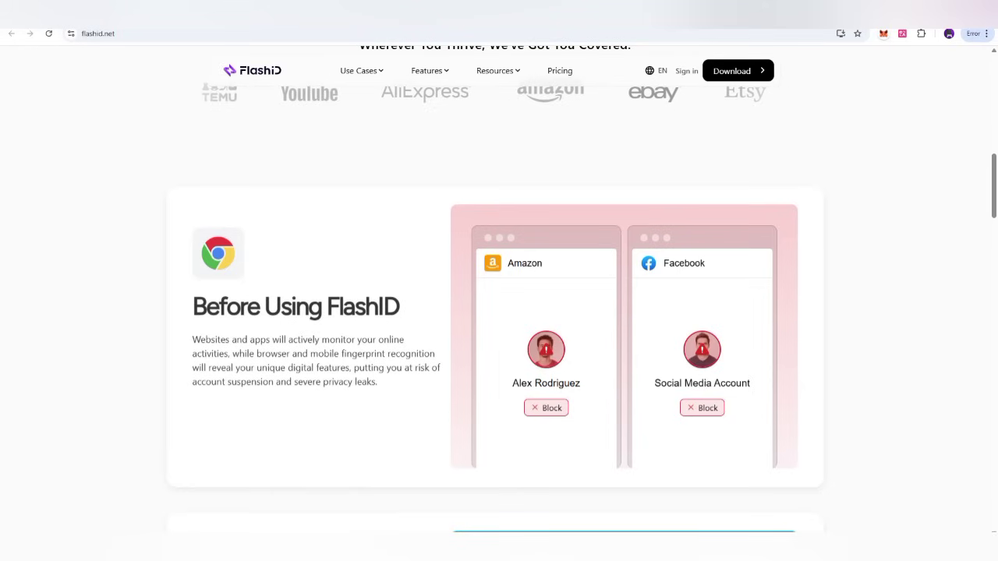
{"action": "scroll", "coordinate": [499, 304], "scroll_direction": "down", "scroll_amount": 1}
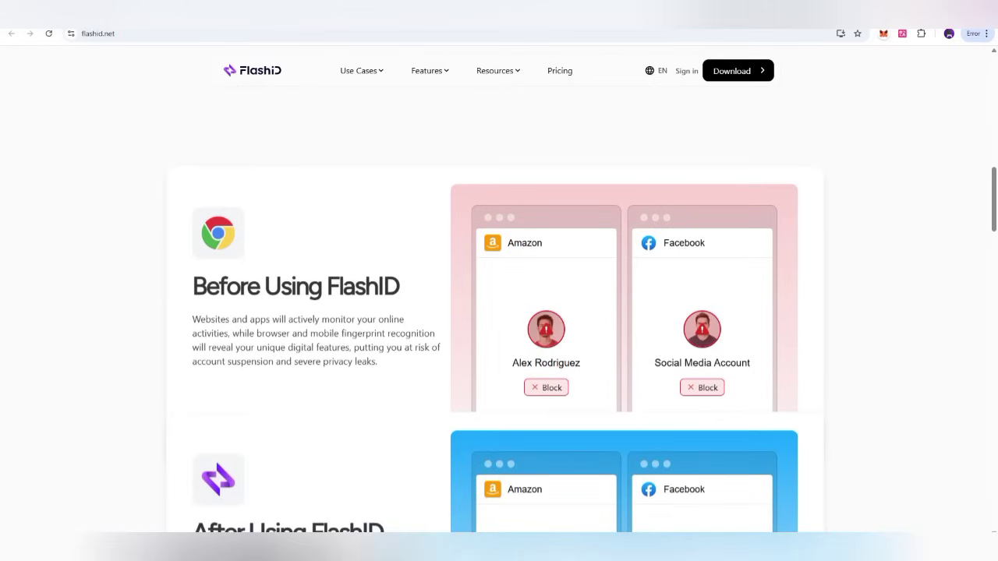
{"action": "scroll", "coordinate": [498, 304], "scroll_direction": "up", "scroll_amount": 2}
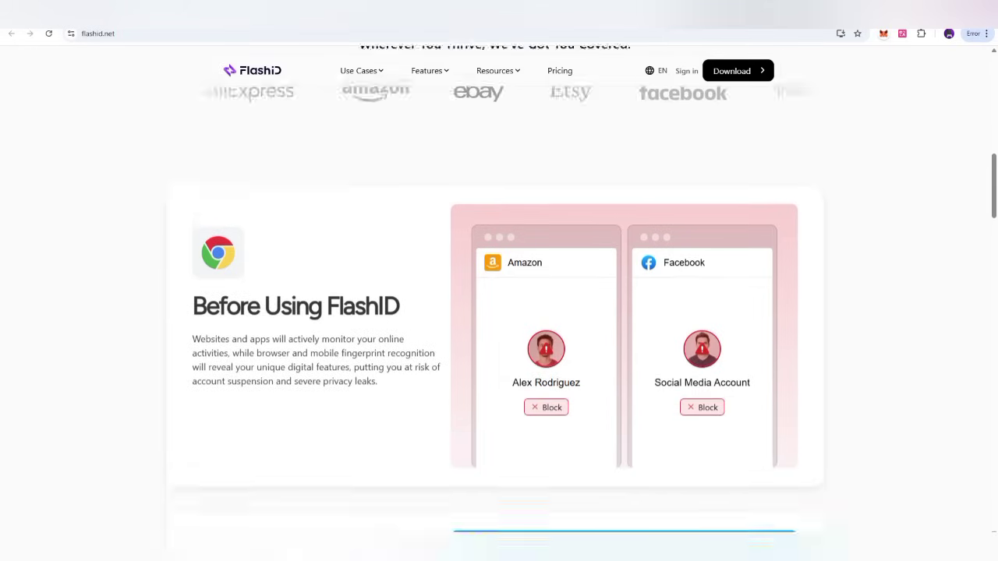
{"action": "scroll", "coordinate": [498, 304], "scroll_direction": "down", "scroll_amount": 2}
{"action": "scroll", "coordinate": [499, 304], "scroll_direction": "down", "scroll_amount": 5}
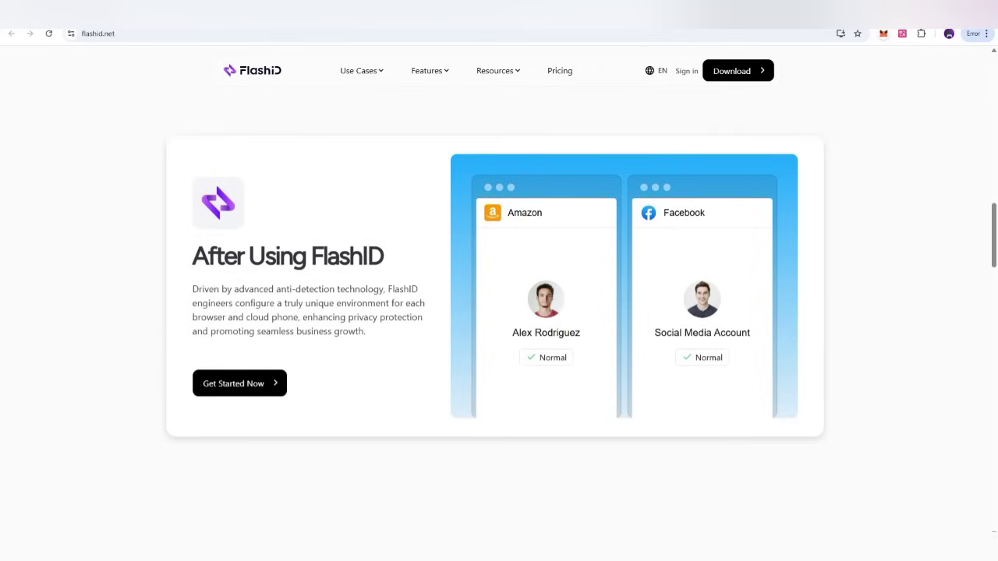
- Scroll through Why choose FlashID, the customer reviews and footer, then back to the top
{"action": "scroll", "coordinate": [498, 304], "scroll_direction": "down", "scroll_amount": 6}
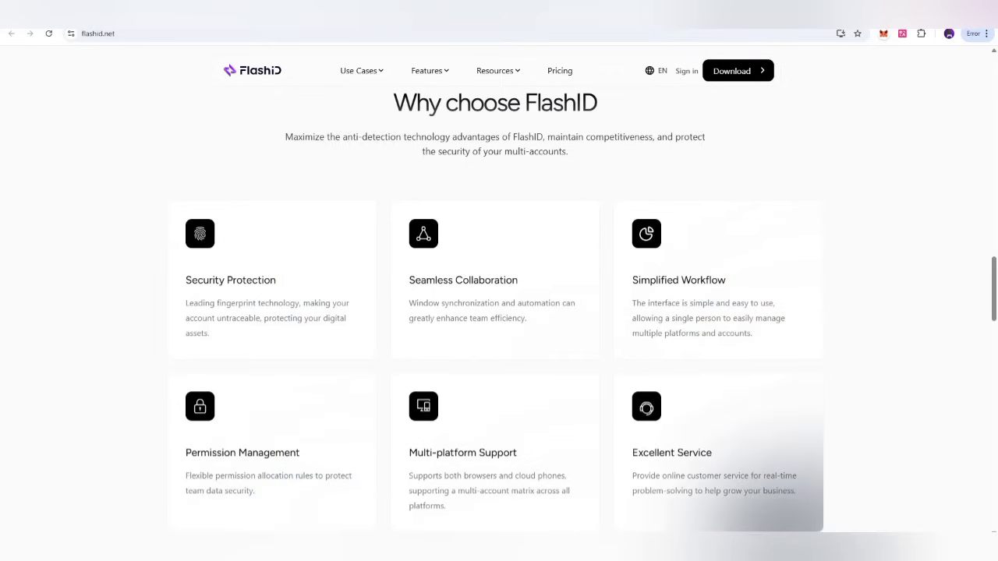
{"action": "scroll", "coordinate": [499, 350], "scroll_direction": "down", "scroll_amount": 5}
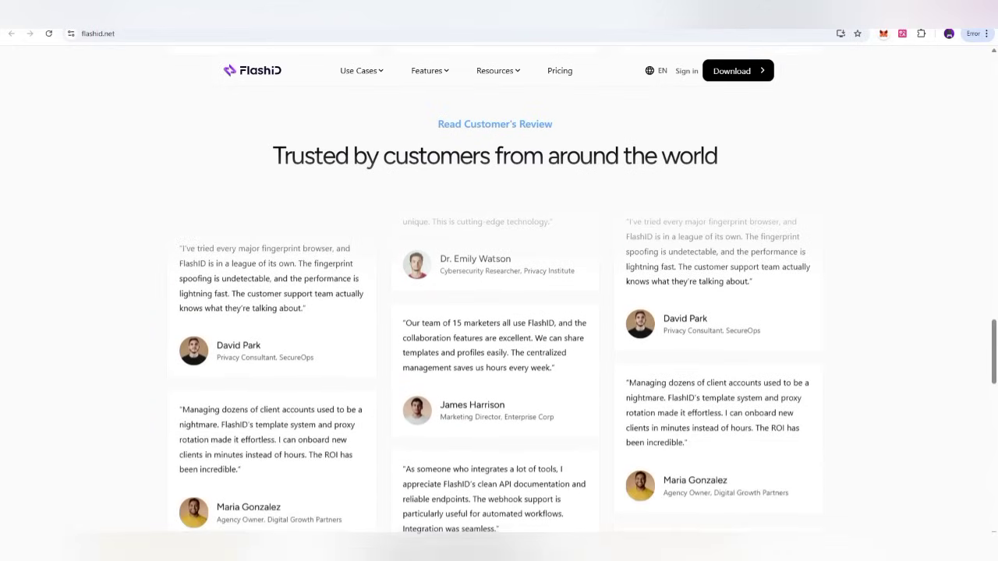
{"action": "scroll", "coordinate": [499, 312], "scroll_direction": "down", "scroll_amount": 3}
{"action": "scroll", "coordinate": [498, 312], "scroll_direction": "down", "scroll_amount": 5}
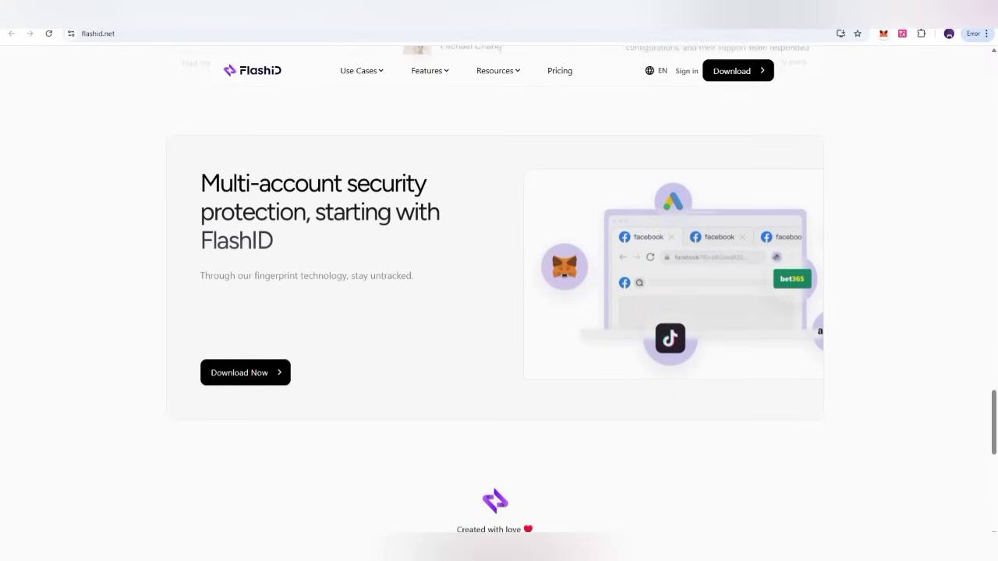
{"action": "scroll", "coordinate": [498, 312], "scroll_direction": "down", "scroll_amount": 4}
{"action": "scroll", "coordinate": [499, 312], "scroll_direction": "down", "scroll_amount": 1}
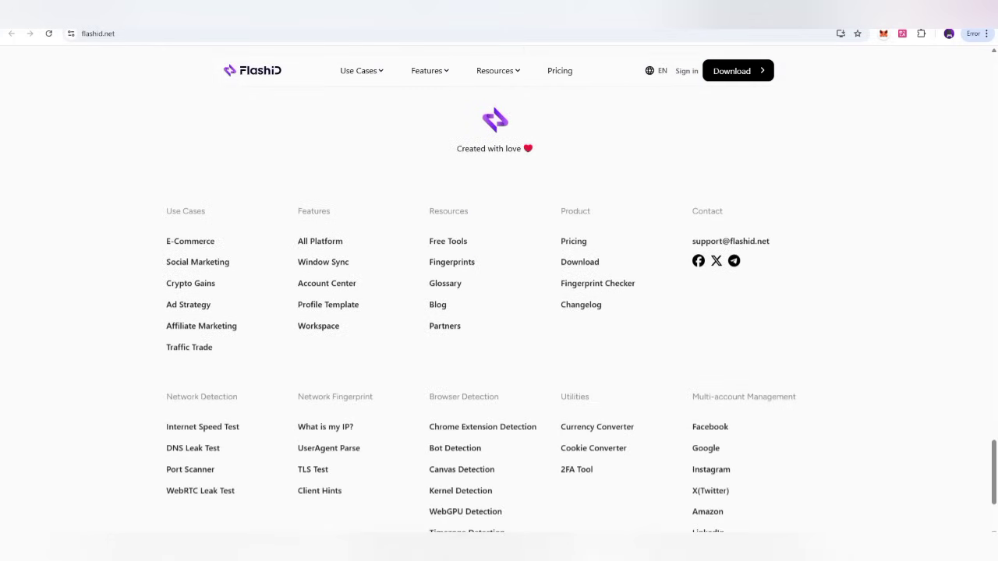
{"action": "scroll", "coordinate": [499, 312], "scroll_direction": "up", "scroll_amount": 15}
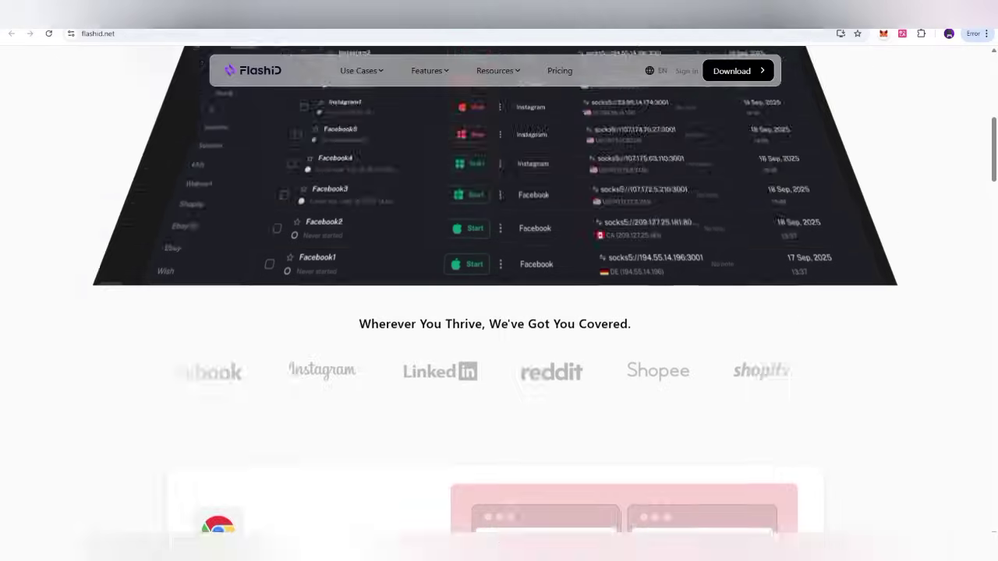
{"action": "scroll", "coordinate": [499, 311], "scroll_direction": "up", "scroll_amount": 3}
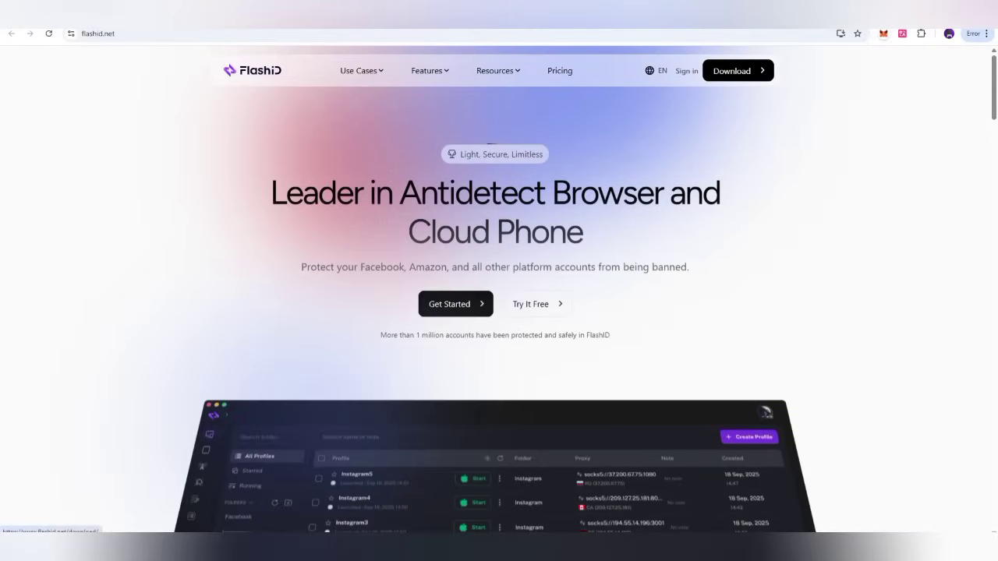
- Open the FlashID download page, finish the FlashID Setup wizard and close File Explorer
{"action": "left_click", "coordinate": [455, 304]}
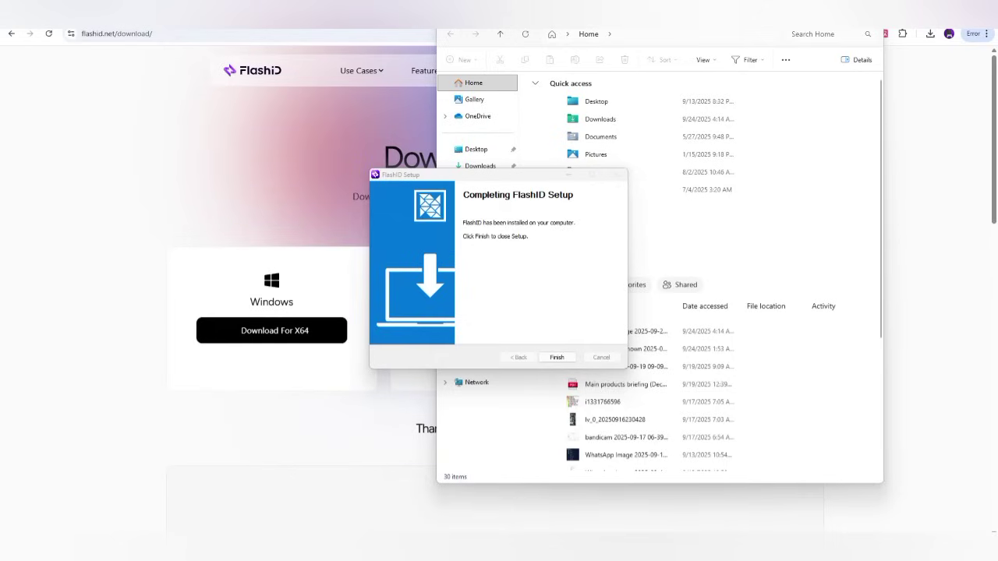
{"action": "key", "text": "Return"}
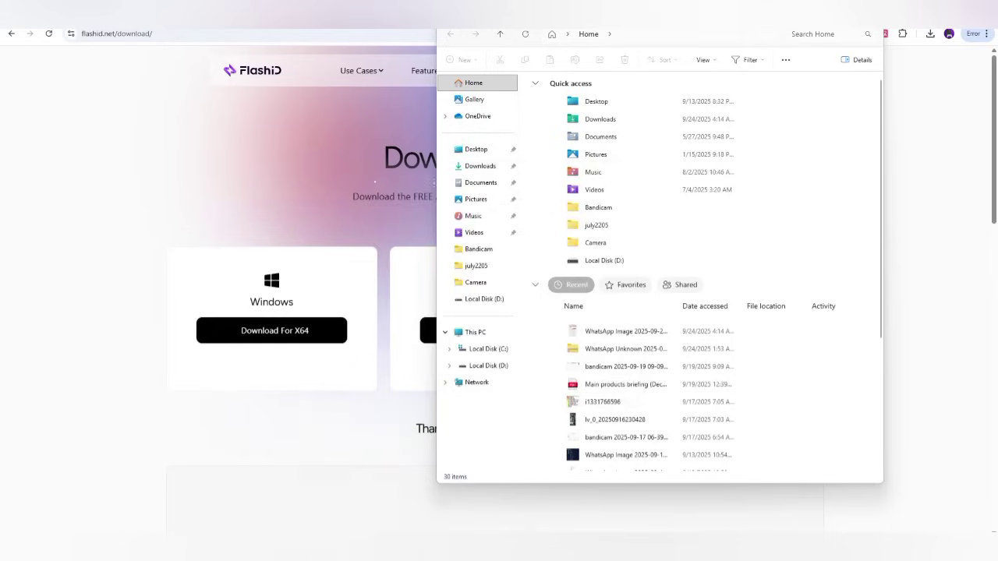
{"action": "key", "text": "alt+F4"}
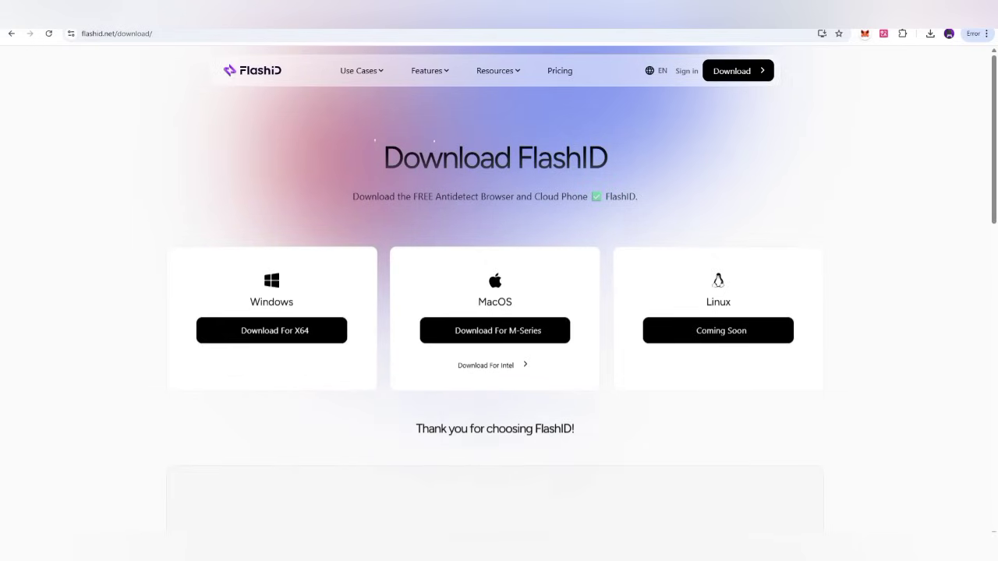
- Scroll the Download FlashID page down to its footer and back up
{"action": "scroll", "coordinate": [499, 312], "scroll_direction": "down", "scroll_amount": 3}
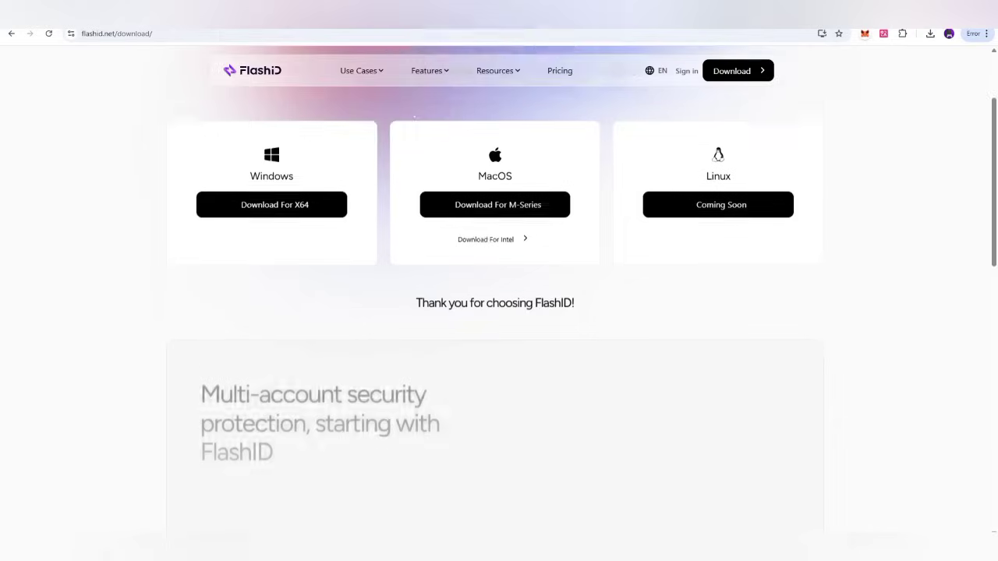
{"action": "scroll", "coordinate": [499, 312], "scroll_direction": "up", "scroll_amount": 2}
{"action": "scroll", "coordinate": [498, 312], "scroll_direction": "down", "scroll_amount": 3}
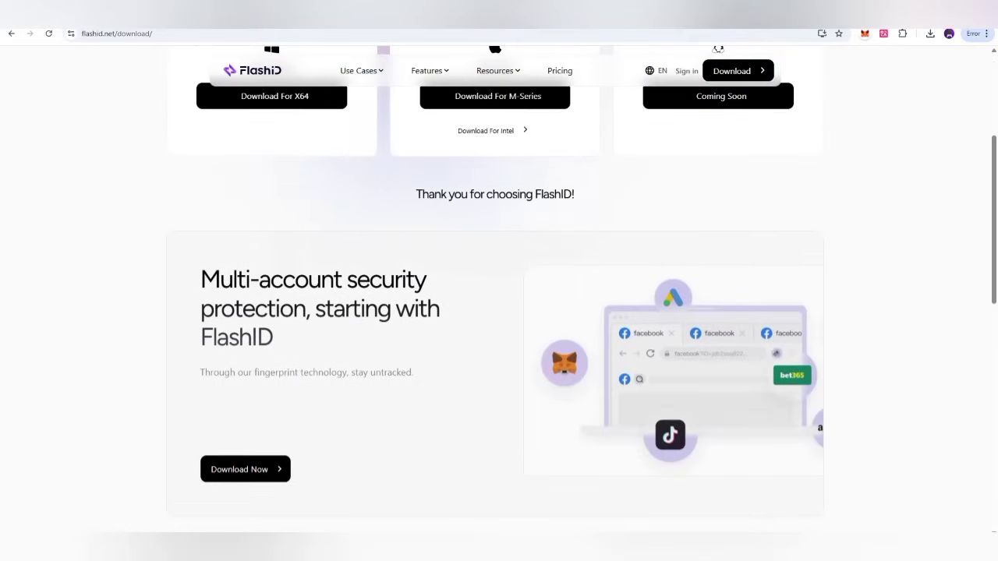
{"action": "scroll", "coordinate": [499, 312], "scroll_direction": "down", "scroll_amount": 4}
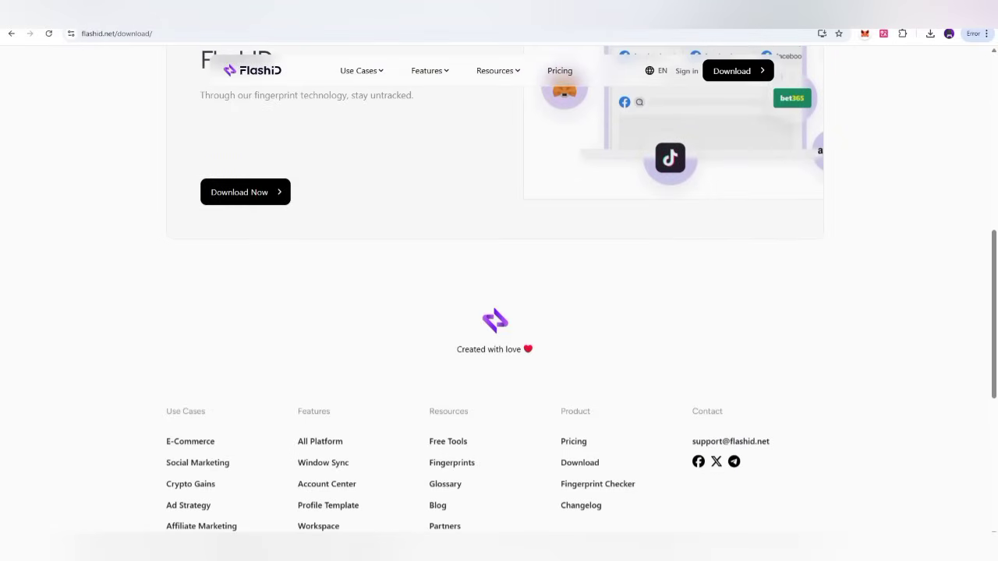
{"action": "scroll", "coordinate": [499, 312], "scroll_direction": "up", "scroll_amount": 7}
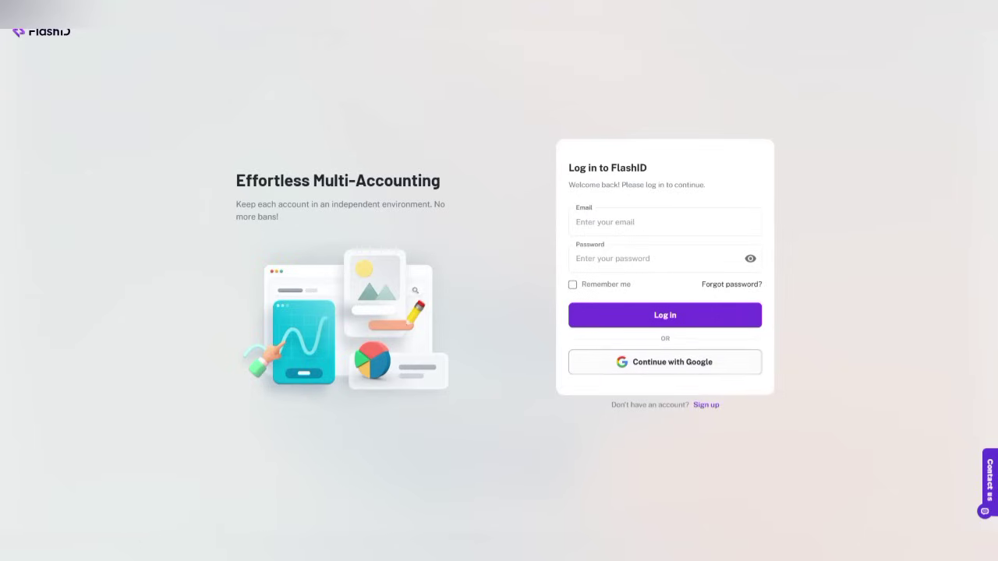
- Switch to Sign up, enter an e-mail address and an eight-digit password, and submit
{"action": "left_click", "coordinate": [706, 405]}
{"action": "left_click", "coordinate": [664, 227]}
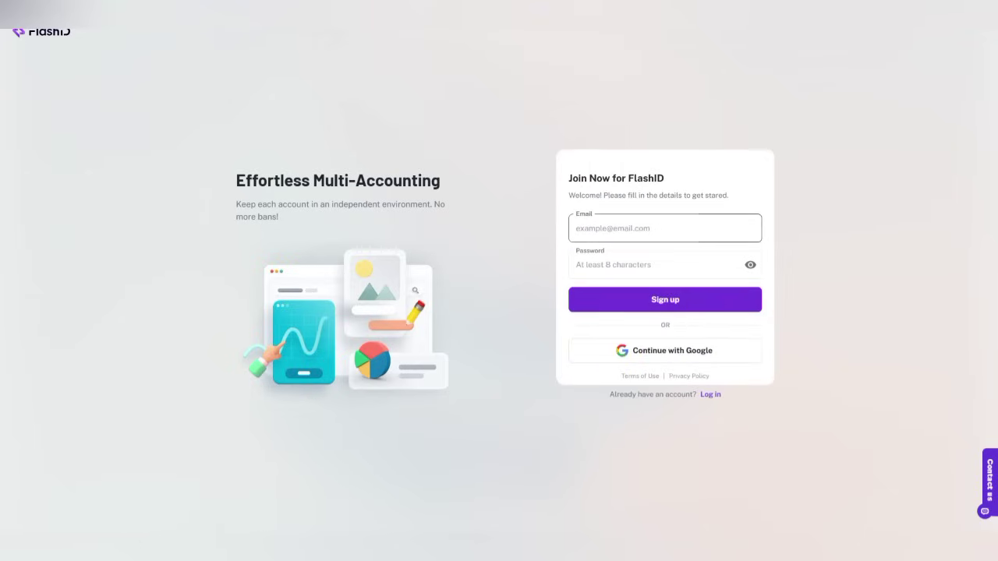
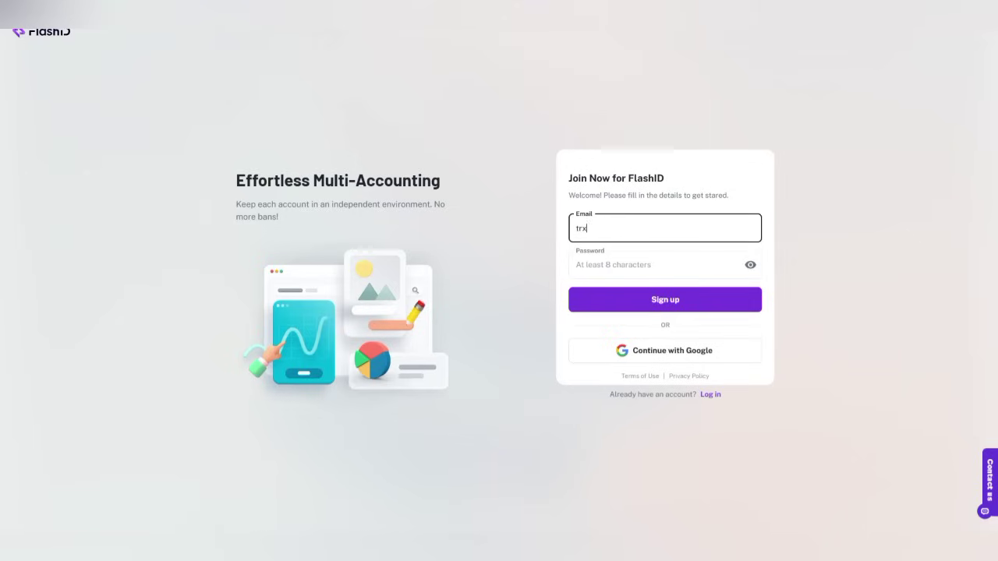
{"action": "left_click", "coordinate": [662, 264]}
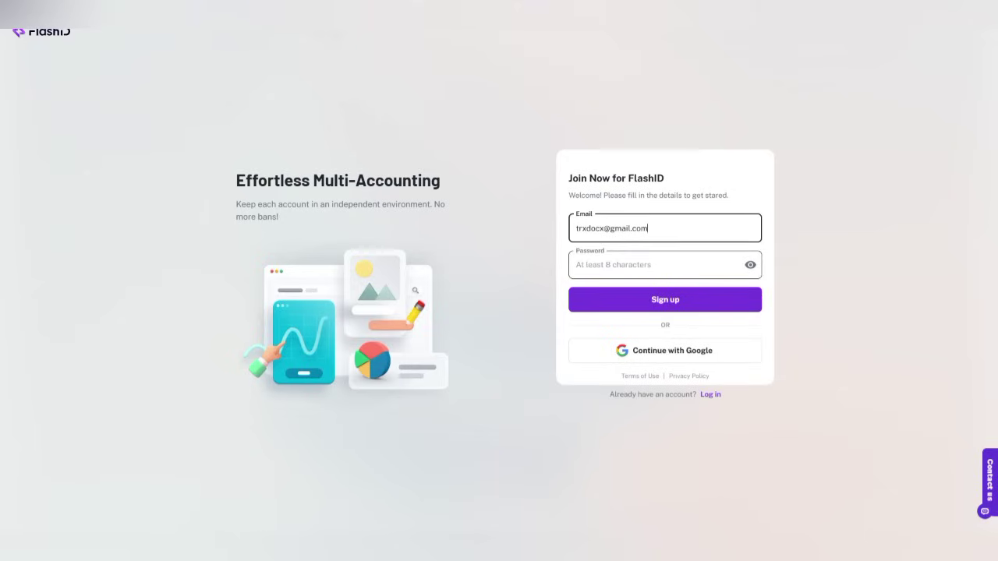
{"action": "type", "text": "1"}
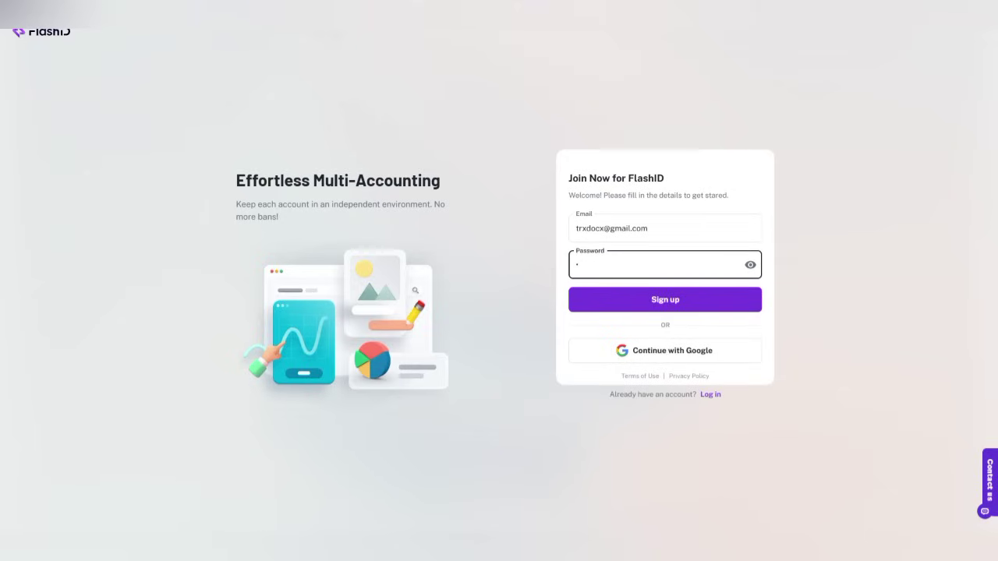
{"action": "key", "text": "BackSpace"}
{"action": "key", "text": "Return"}
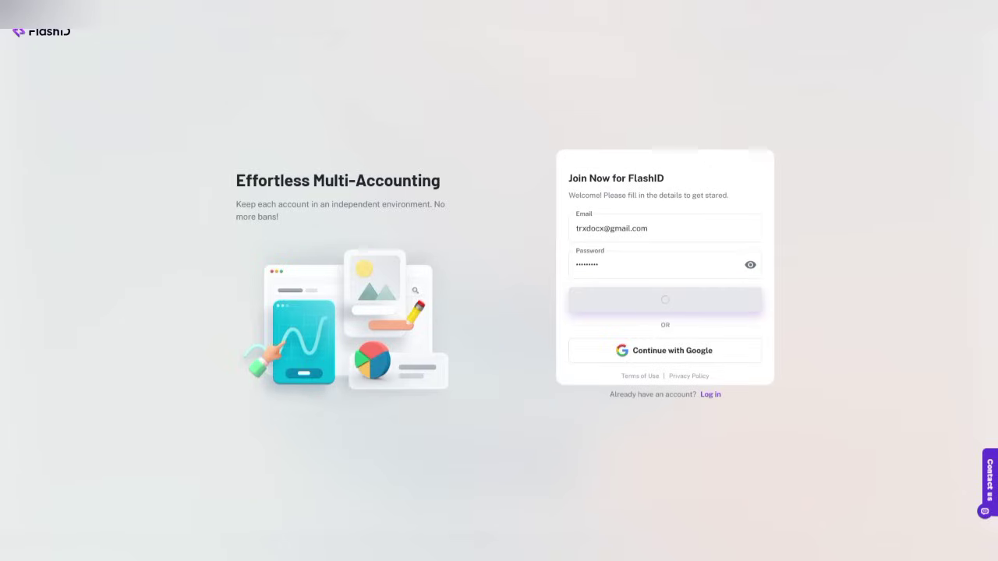
- Enter the emailed verification code into the Verify your email digit boxes
{"action": "left_click", "coordinate": [664, 228]}
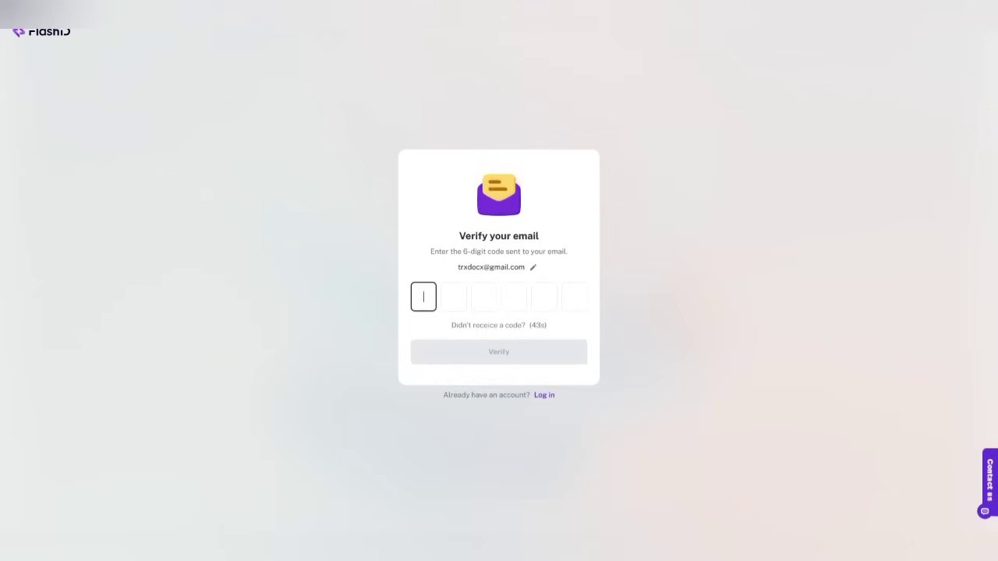
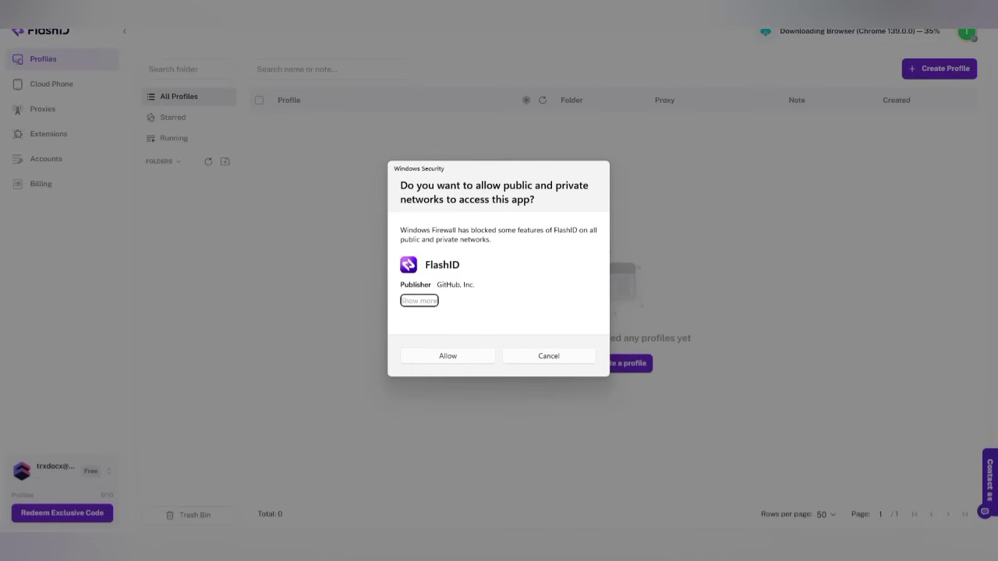
- Allow FlashID network access in the Windows Security firewall prompt
{"action": "key", "text": "alt+a"}
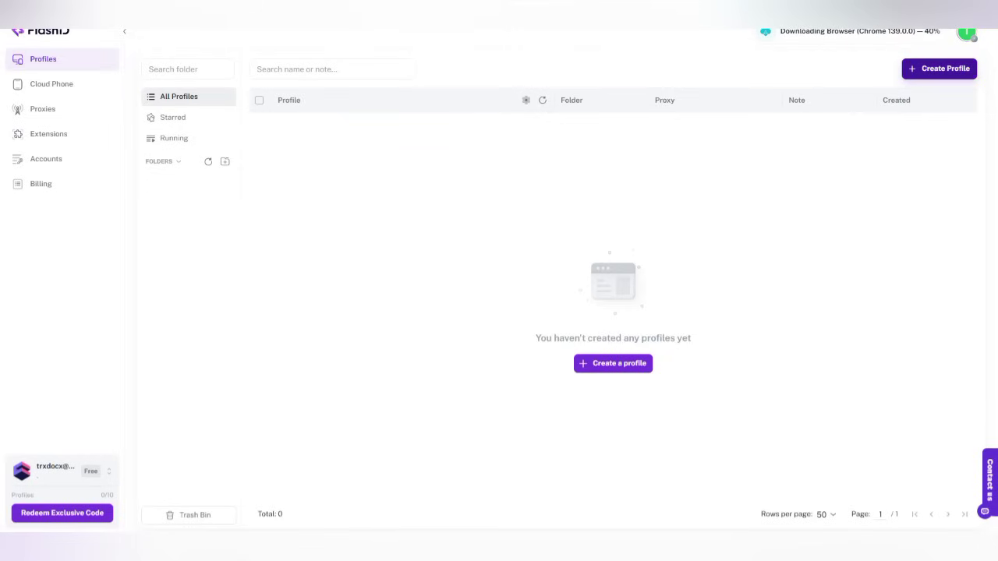
- Create an unnamed Windows 11 profile, trying Add proxy before settling on No proxy
{"action": "left_click", "coordinate": [938, 69]}
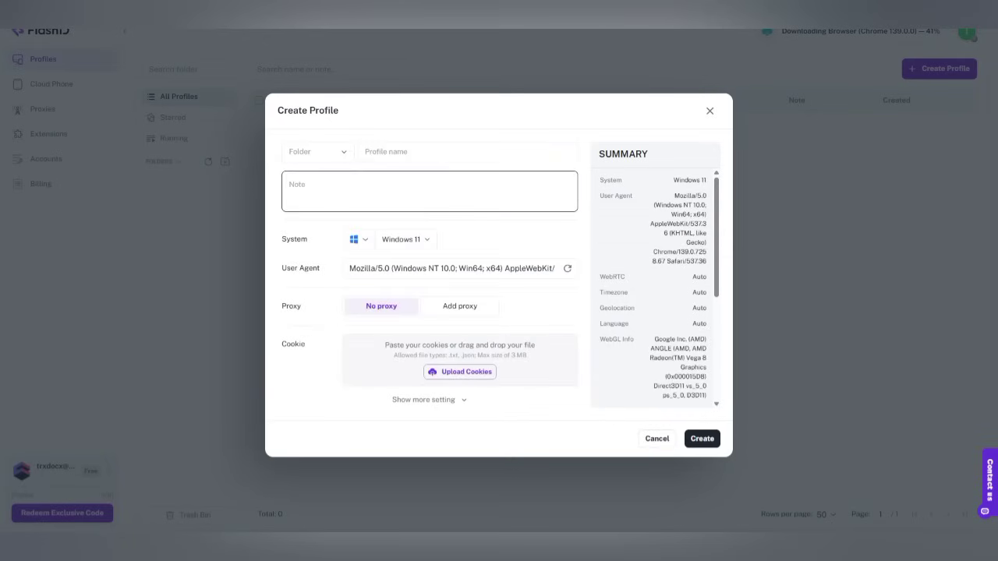
{"action": "key", "text": "Tab"}
{"action": "key", "text": "Tab"}
{"action": "key", "text": "Tab"}
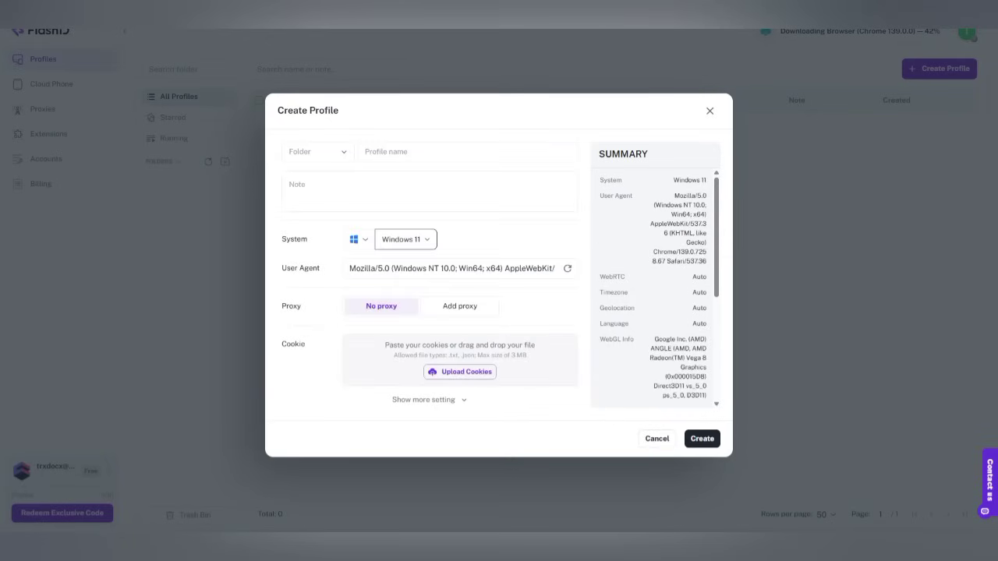
{"action": "key", "text": "Tab"}
{"action": "key", "text": "Tab"}
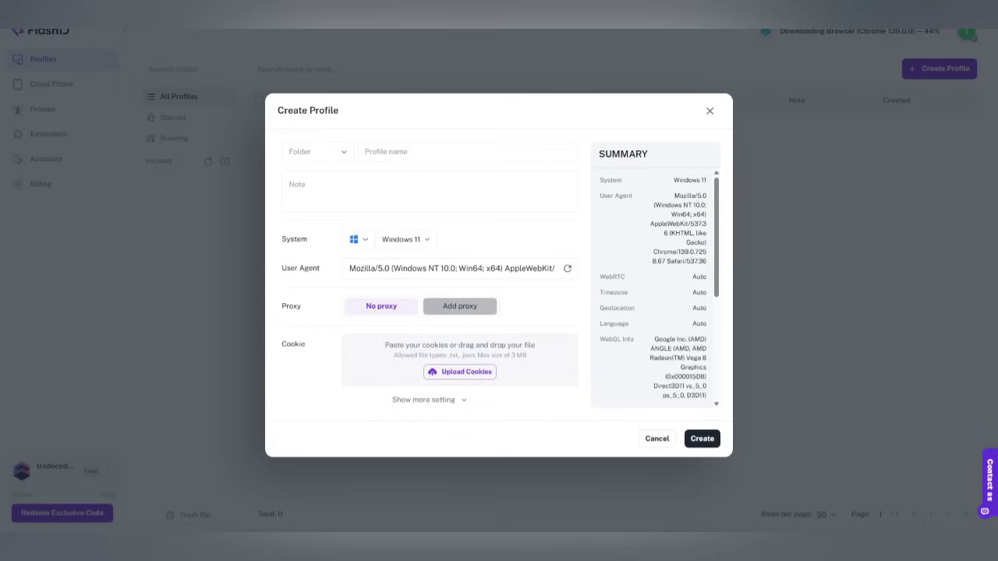
{"action": "key", "text": "Return"}
{"action": "scroll", "coordinate": [429, 283], "scroll_direction": "down", "scroll_amount": 3}
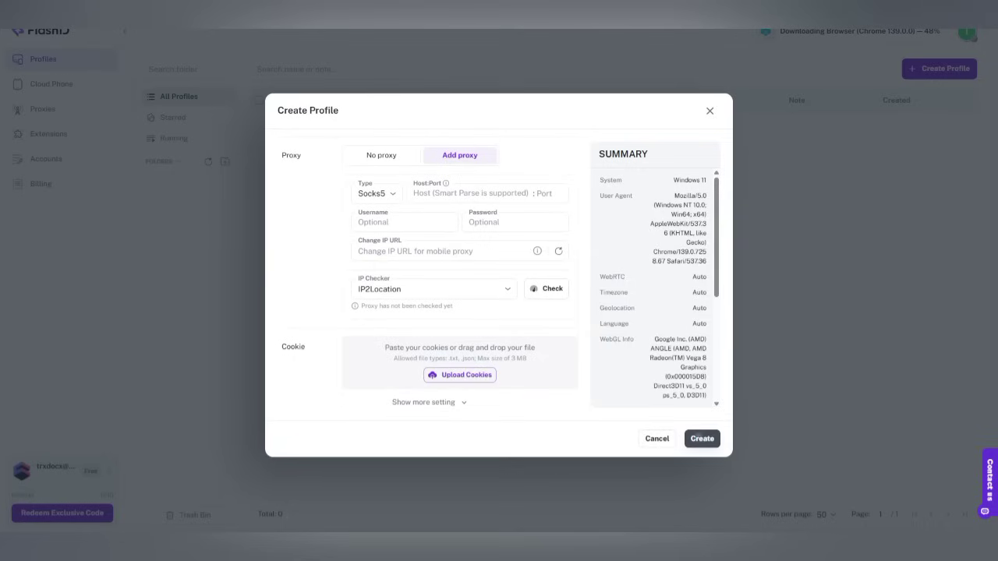
{"action": "key", "text": "Return"}
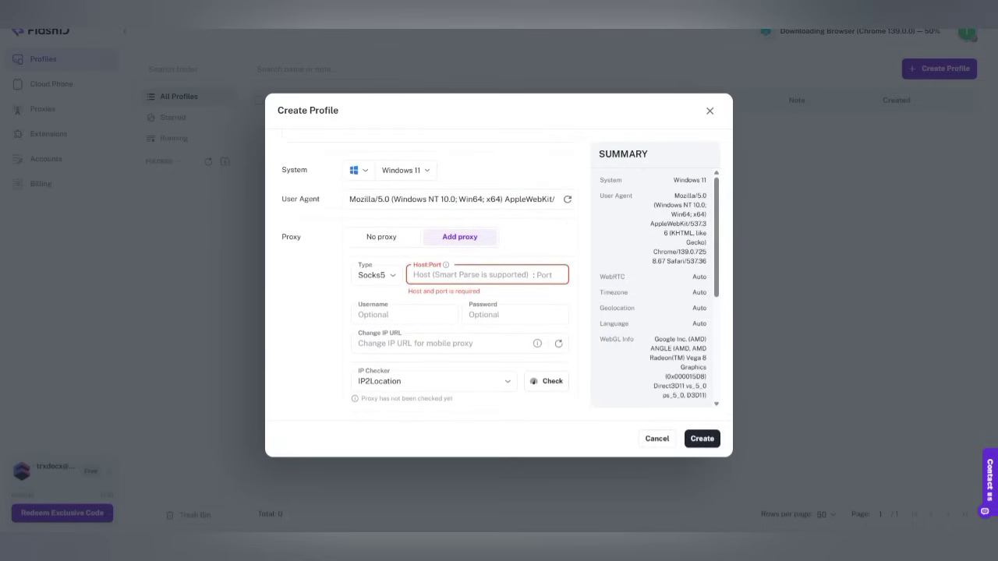
{"action": "key", "text": "shift+Tab"}
{"action": "key", "text": "shift+Tab"}
{"action": "key", "text": "Return"}
{"action": "key", "text": "Tab"}
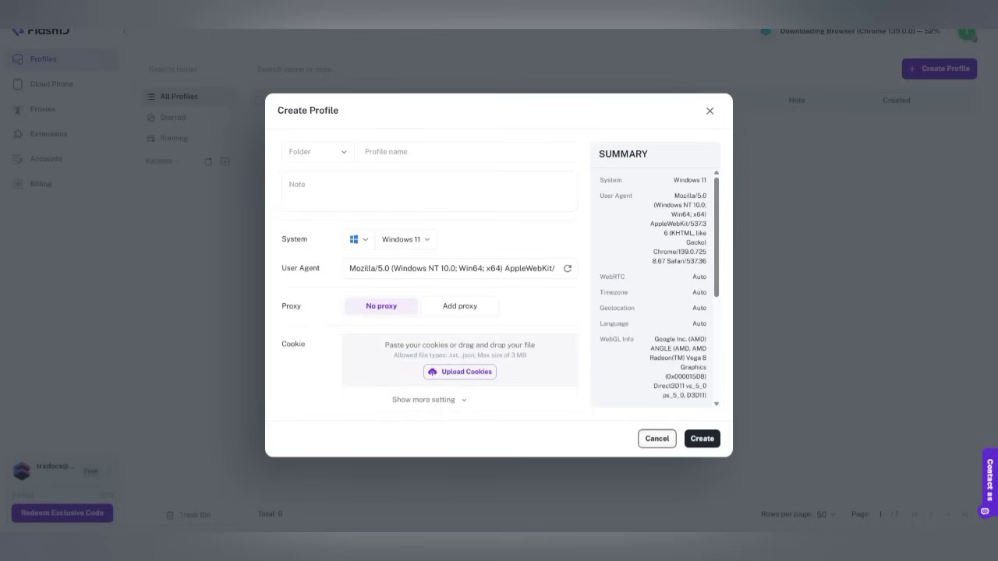
{"action": "key", "text": "Tab"}
{"action": "key", "text": "Return"}
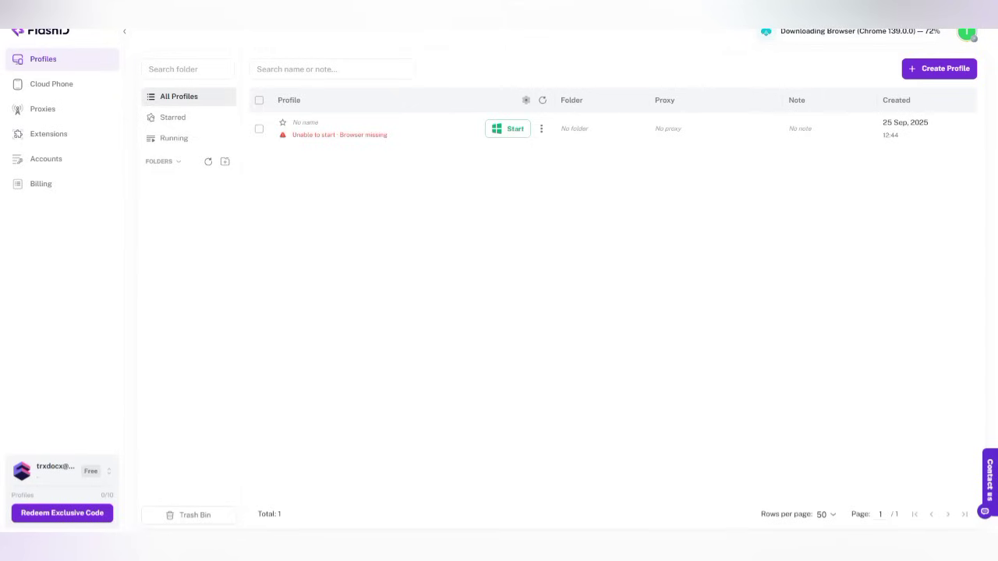
- Create a second no-proxy Windows 11 profile named 'facebook'
{"action": "left_click", "coordinate": [174, 137]}
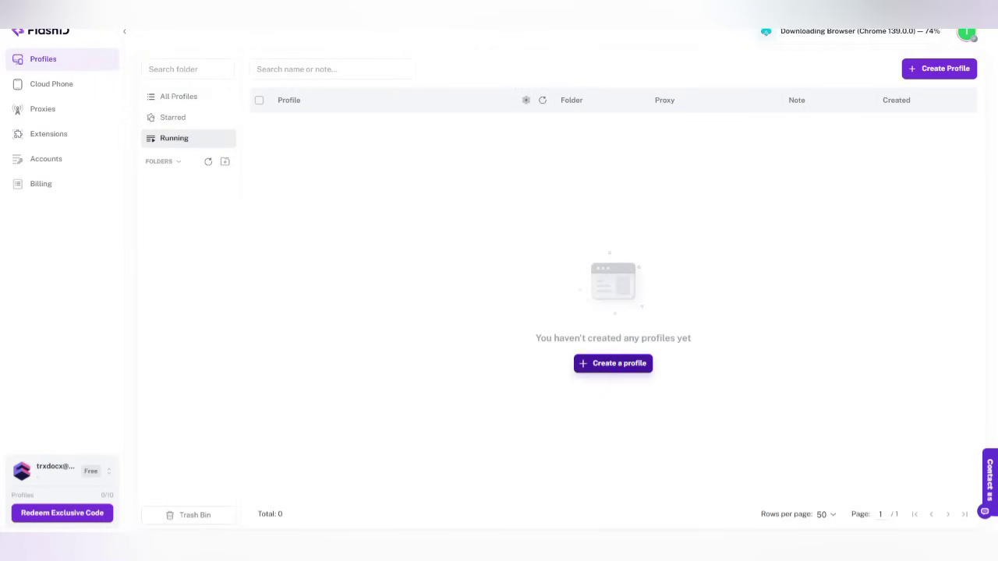
{"action": "left_click", "coordinate": [612, 363]}
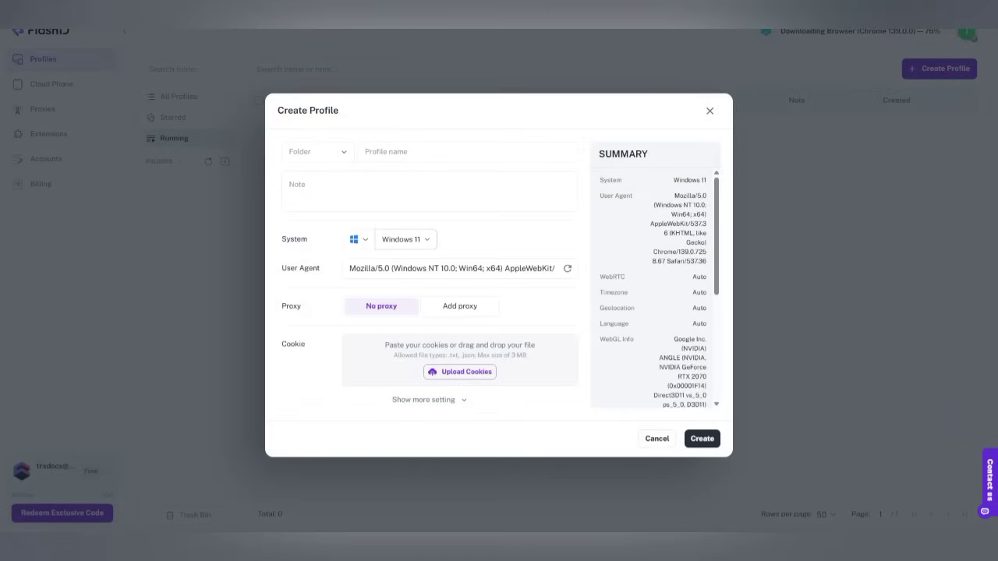
{"action": "left_click", "coordinate": [467, 151]}
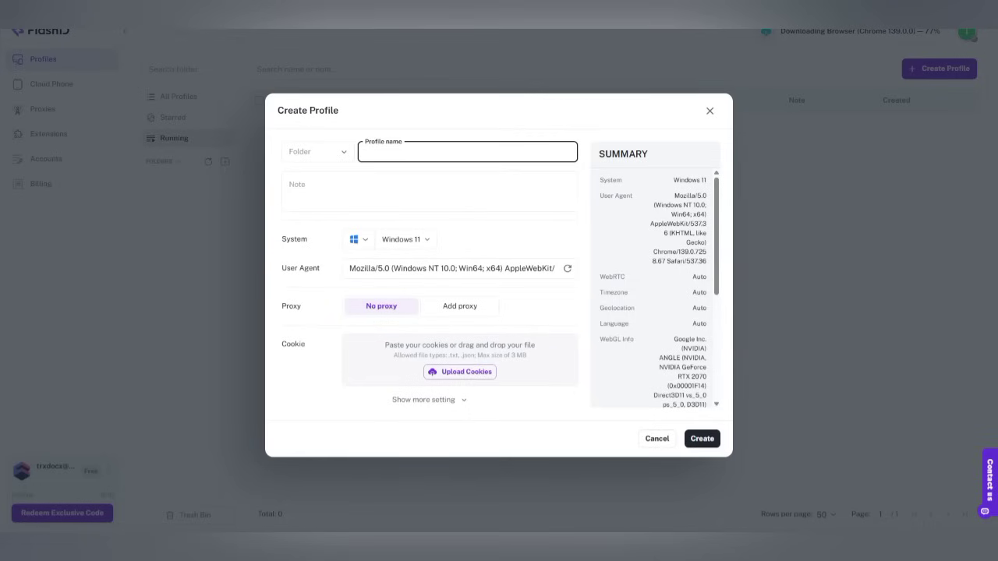
{"action": "type", "text": "facebook"}
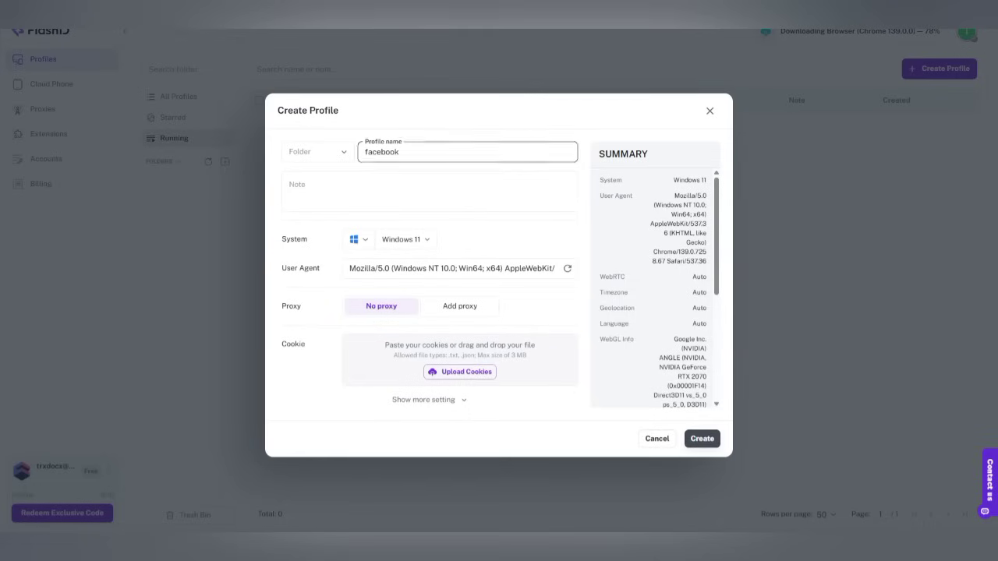
{"action": "left_click", "coordinate": [701, 438]}
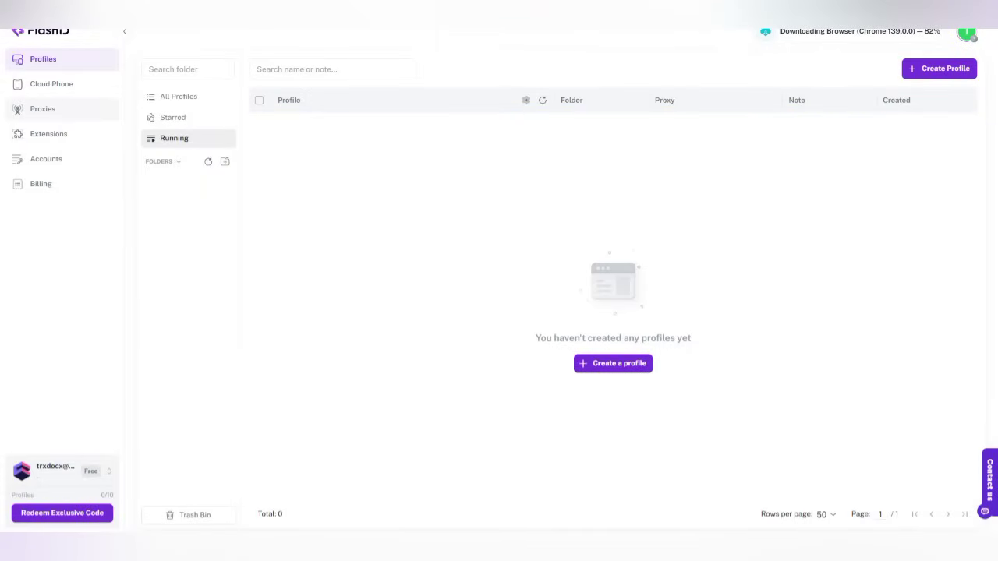
- Visit the Cloud Phone, Proxies, Extensions, Accounts and Billing sections in the sidebar
{"action": "left_click", "coordinate": [52, 83]}
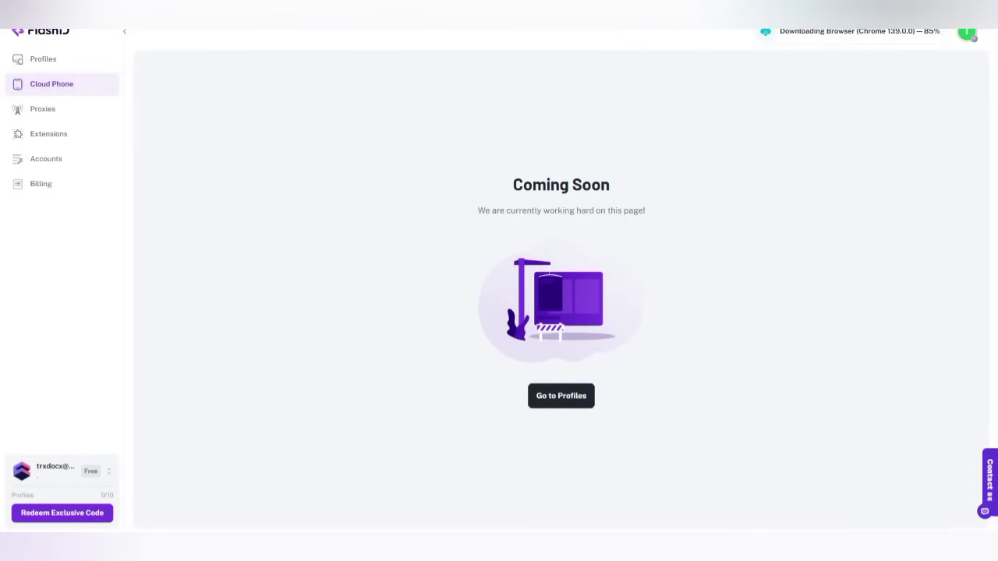
{"action": "left_click", "coordinate": [43, 108]}
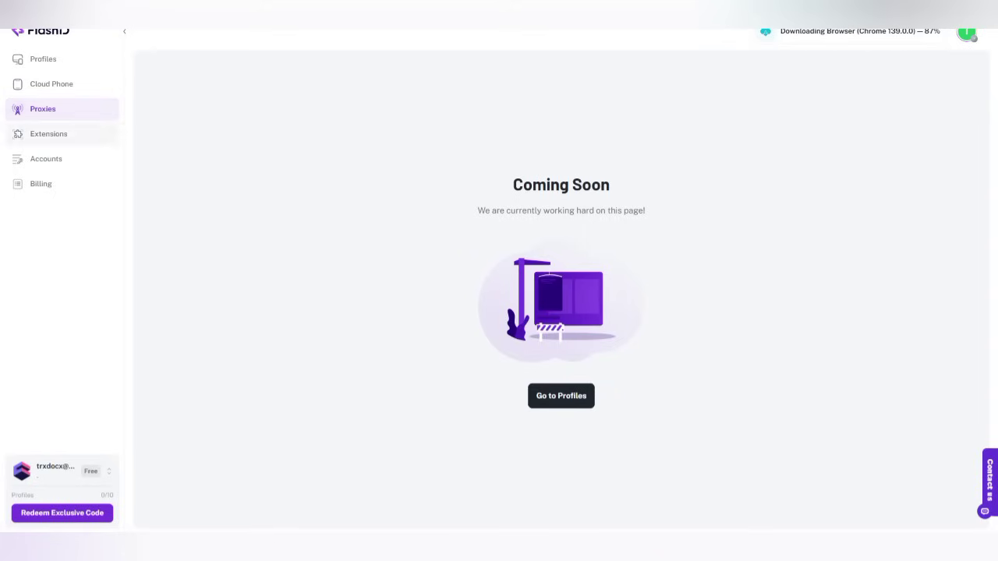
{"action": "left_click", "coordinate": [48, 133]}
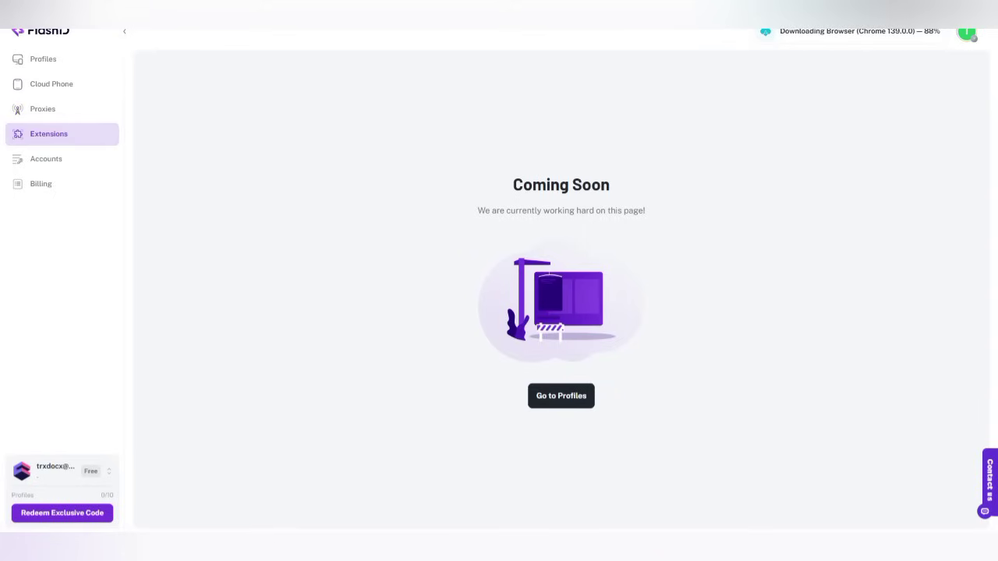
{"action": "left_click", "coordinate": [46, 158]}
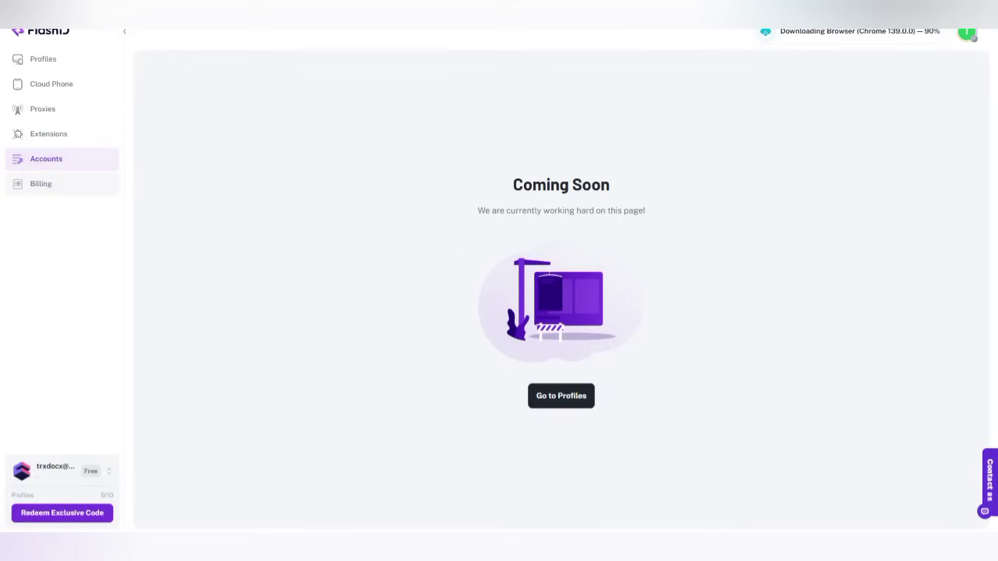
{"action": "left_click", "coordinate": [40, 183]}
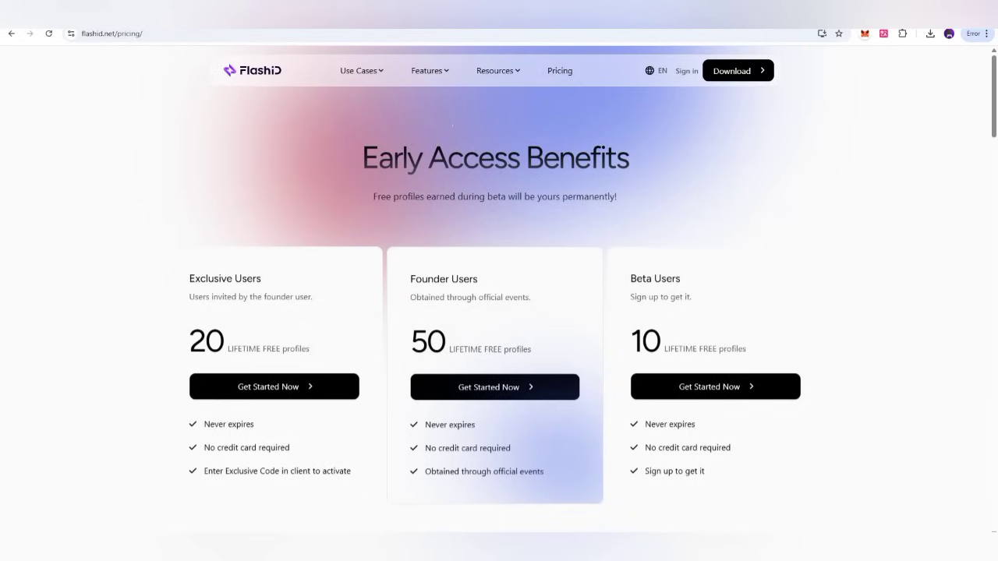
- Scroll the FlashID pricing page past the features and reviews, then back to the 20, 50 and 10 free-profile tiers
{"action": "scroll", "coordinate": [499, 311], "scroll_direction": "down", "scroll_amount": 5}
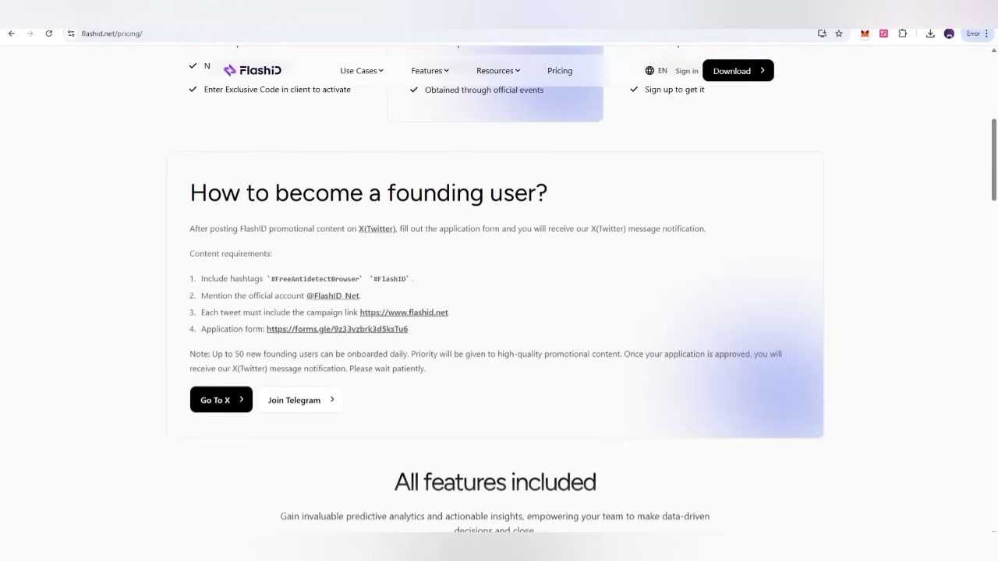
{"action": "scroll", "coordinate": [499, 312], "scroll_direction": "down", "scroll_amount": 2}
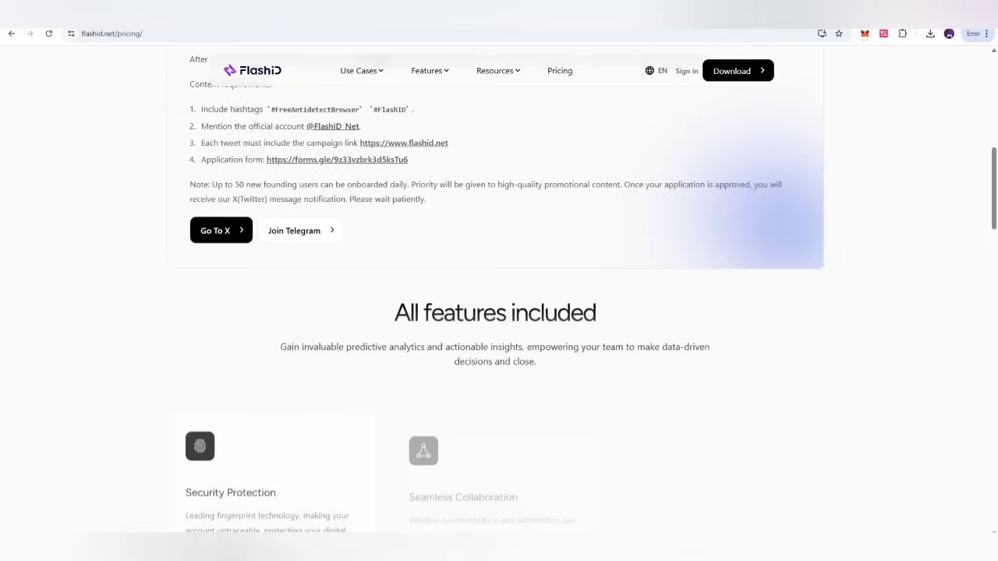
{"action": "scroll", "coordinate": [499, 312], "scroll_direction": "down", "scroll_amount": 3}
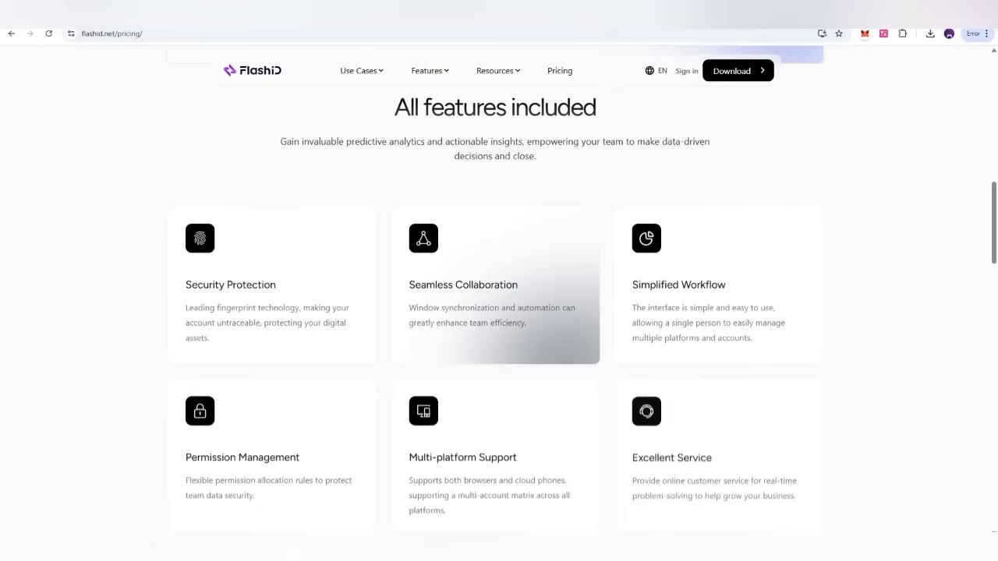
{"action": "scroll", "coordinate": [498, 311], "scroll_direction": "down", "scroll_amount": 1}
{"action": "scroll", "coordinate": [499, 312], "scroll_direction": "down", "scroll_amount": 4}
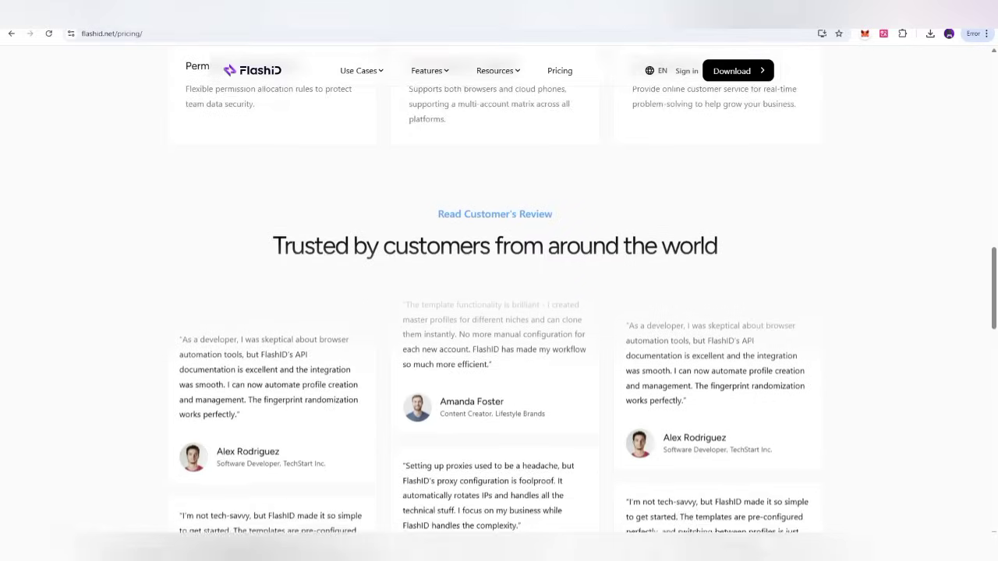
{"action": "scroll", "coordinate": [499, 312], "scroll_direction": "up", "scroll_amount": 15}
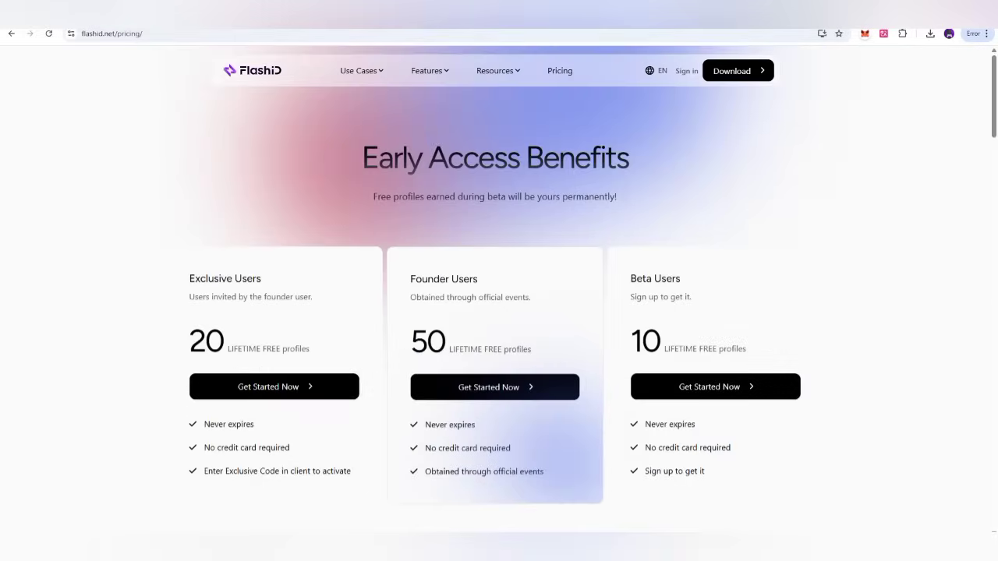